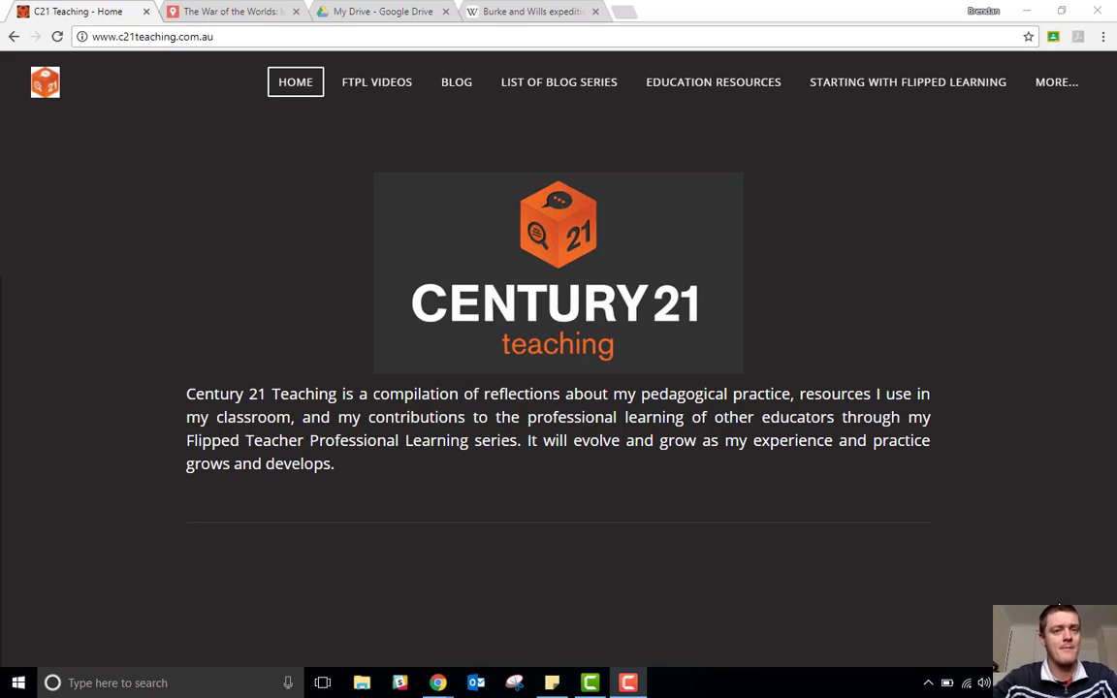
- Switch to the Chrome tab showing the shared 'The War of the Worlds' example map
click(203, 10)
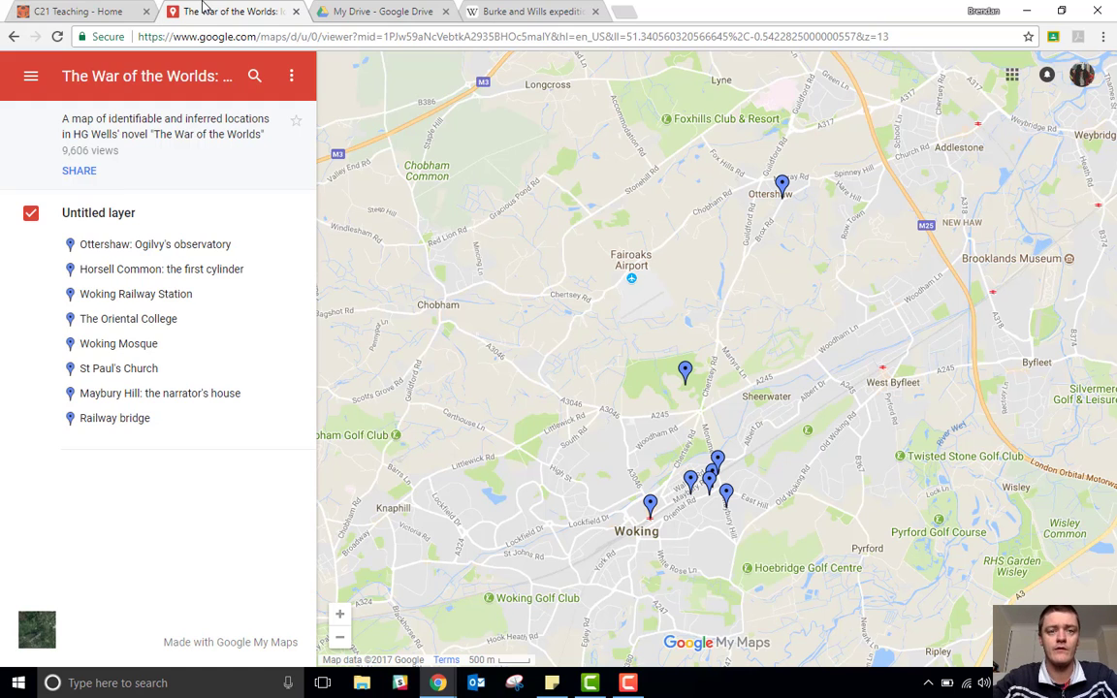
- From My Drive, create a new blank Google My Maps map through New > More
click(379, 13)
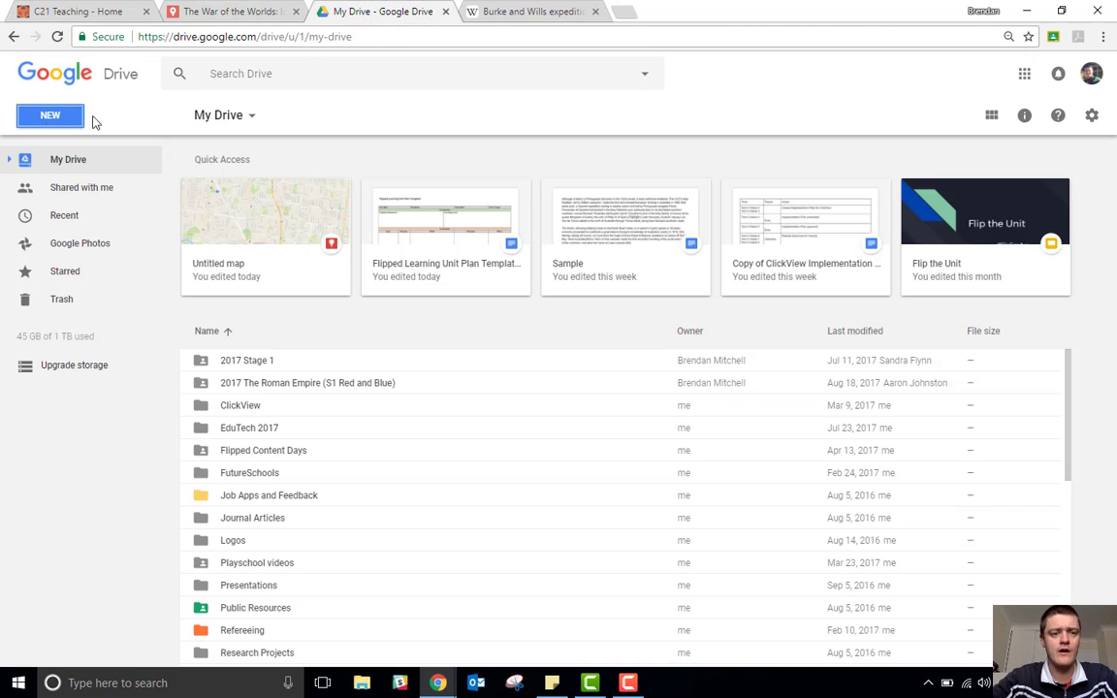
click(43, 119)
click(118, 305)
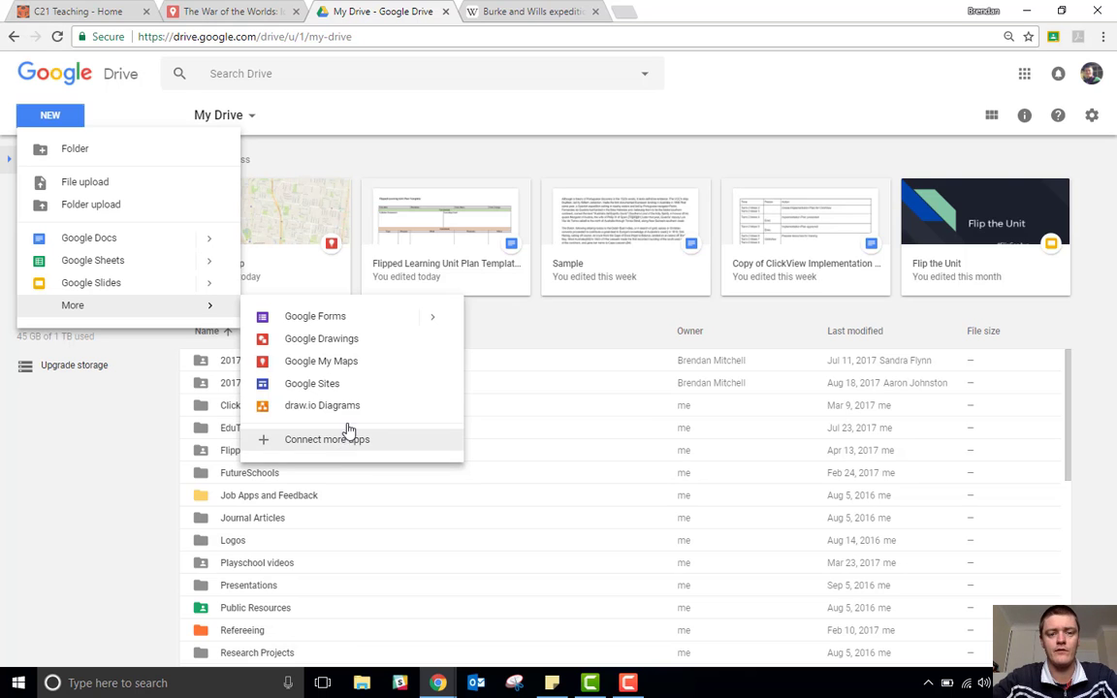
click(354, 364)
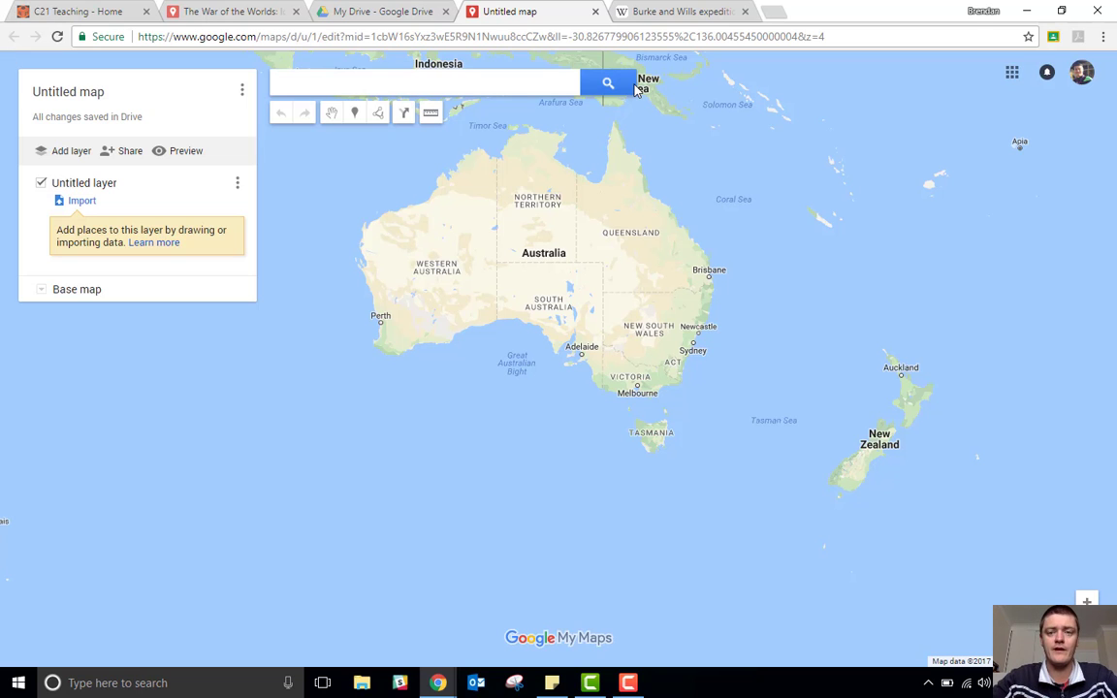
- Retitle 'Untitled map' to 'Burke and Wills 1860 Expedition' and save the title
click(90, 92)
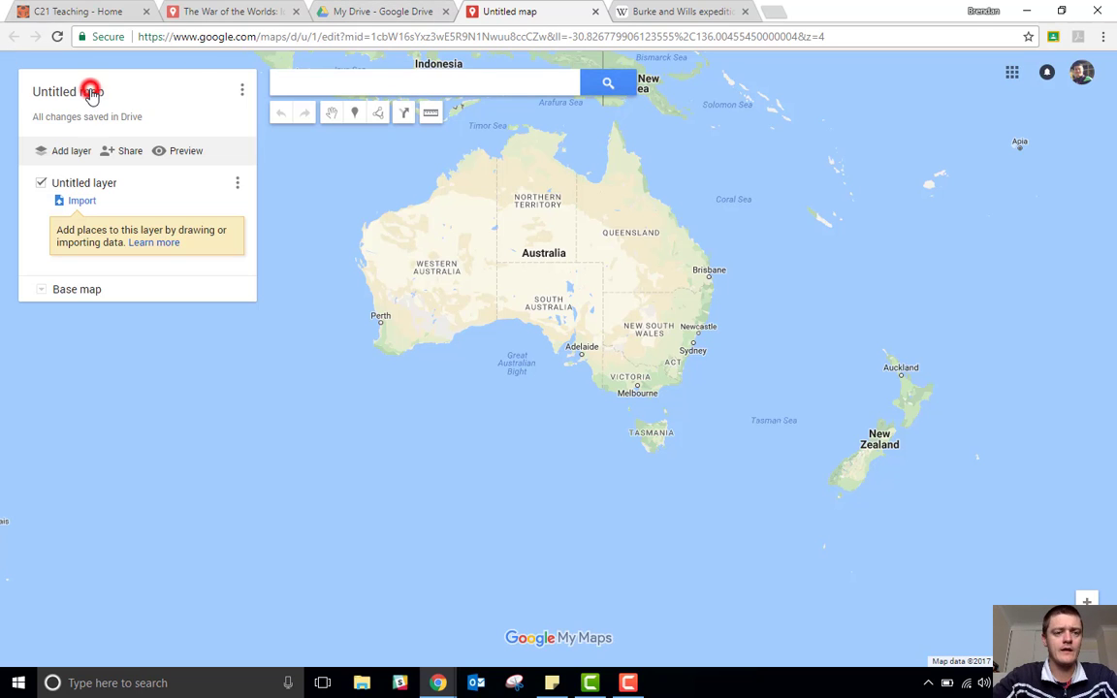
text(Burke and Wills 1860 Expedition)
click(474, 430)
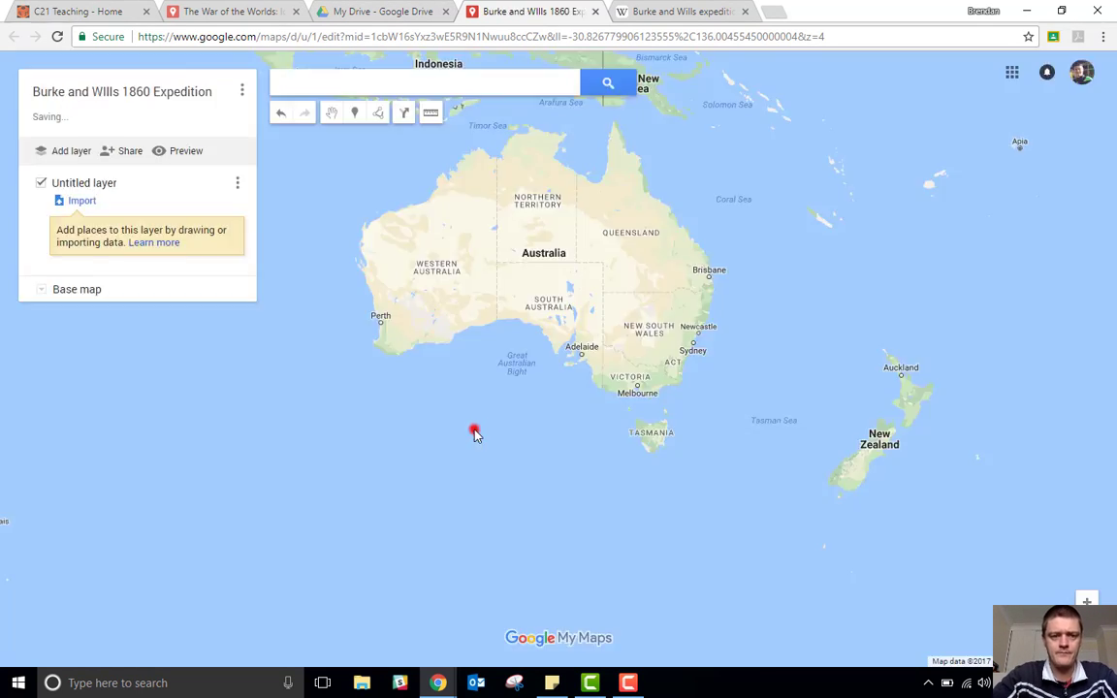
click(237, 186)
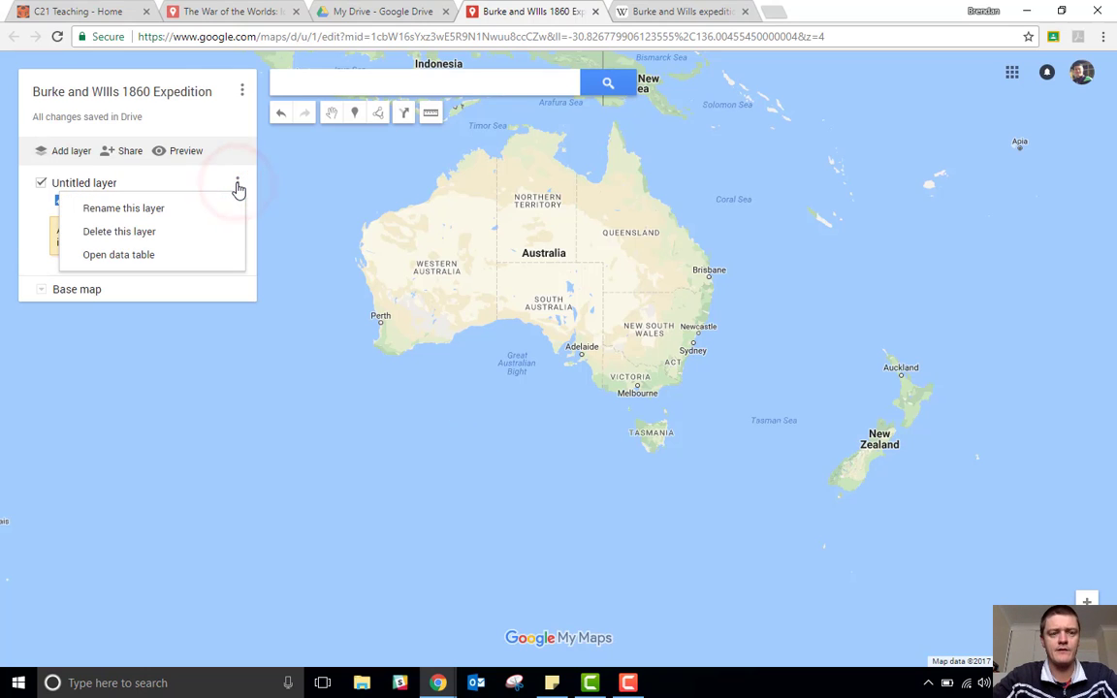
click(189, 183)
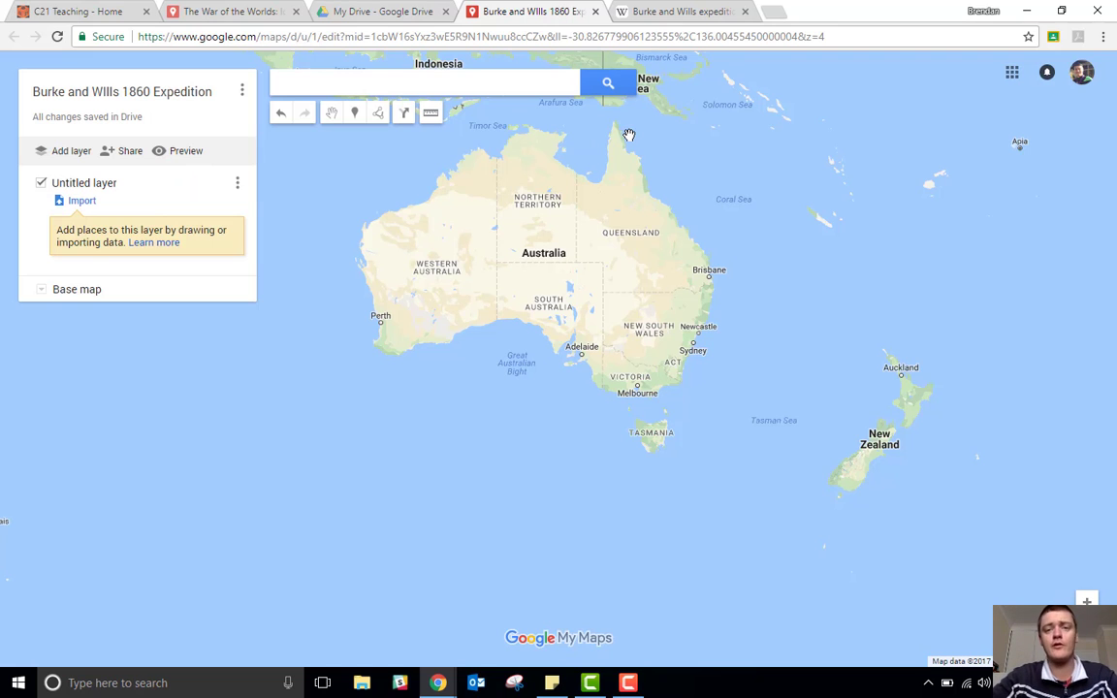
click(461, 85)
- Search for 'Royal Park Melbourne' and add the Royal Park, Poplar Road result to the map
text(Royal Park Melbourne)
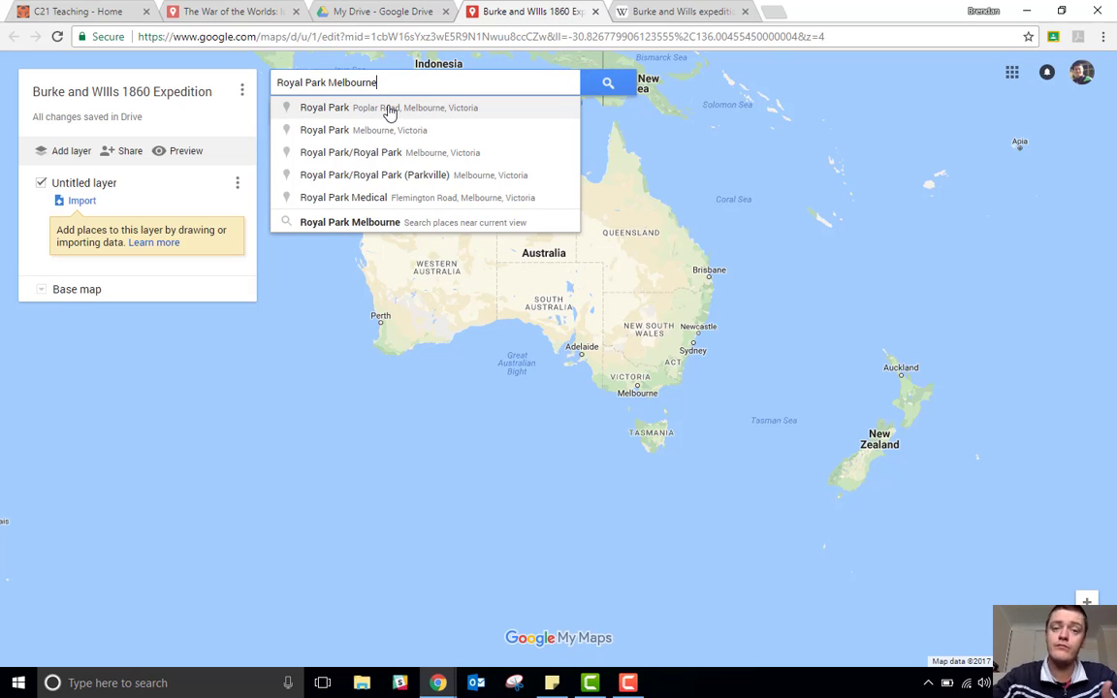
click(388, 109)
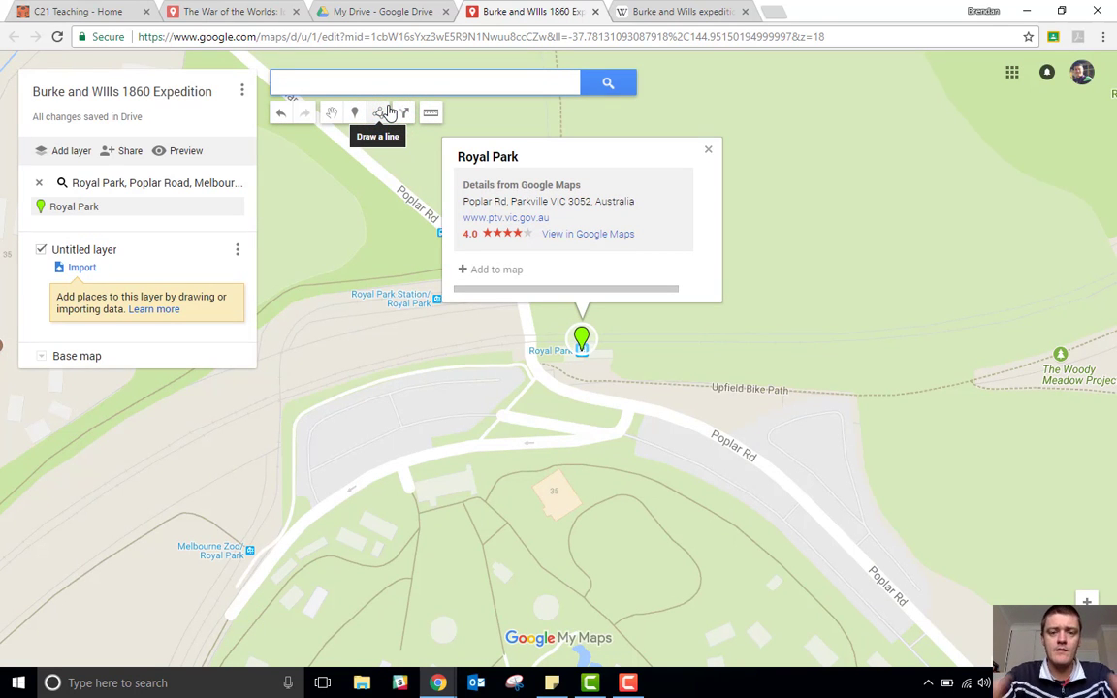
click(489, 271)
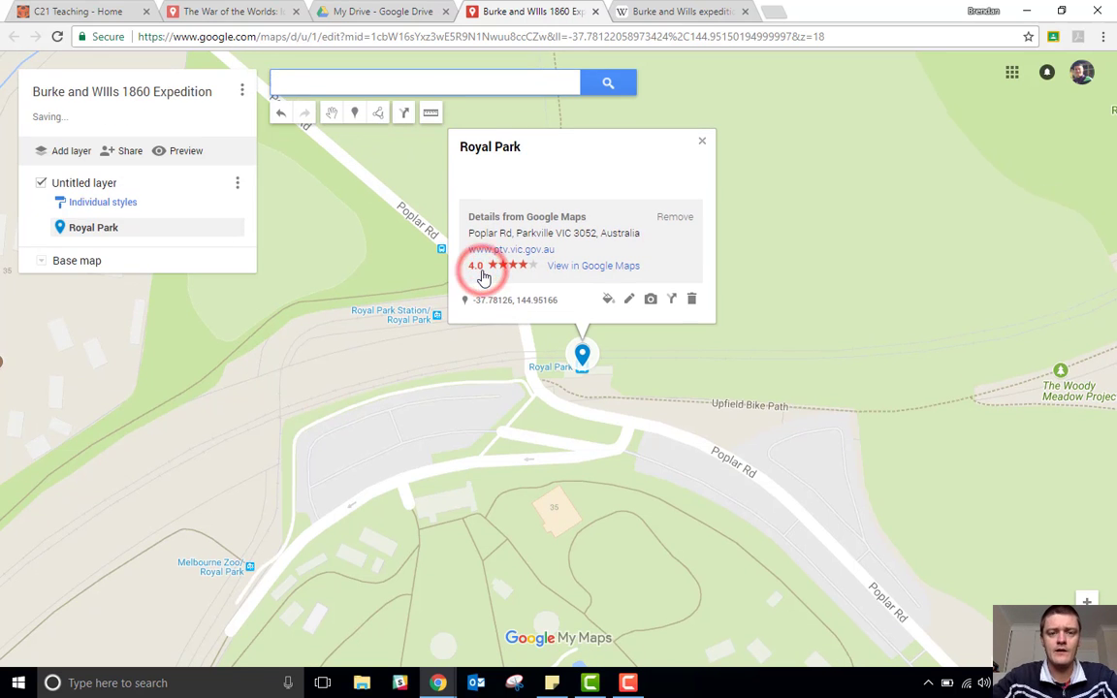
mouse_move(99, 231)
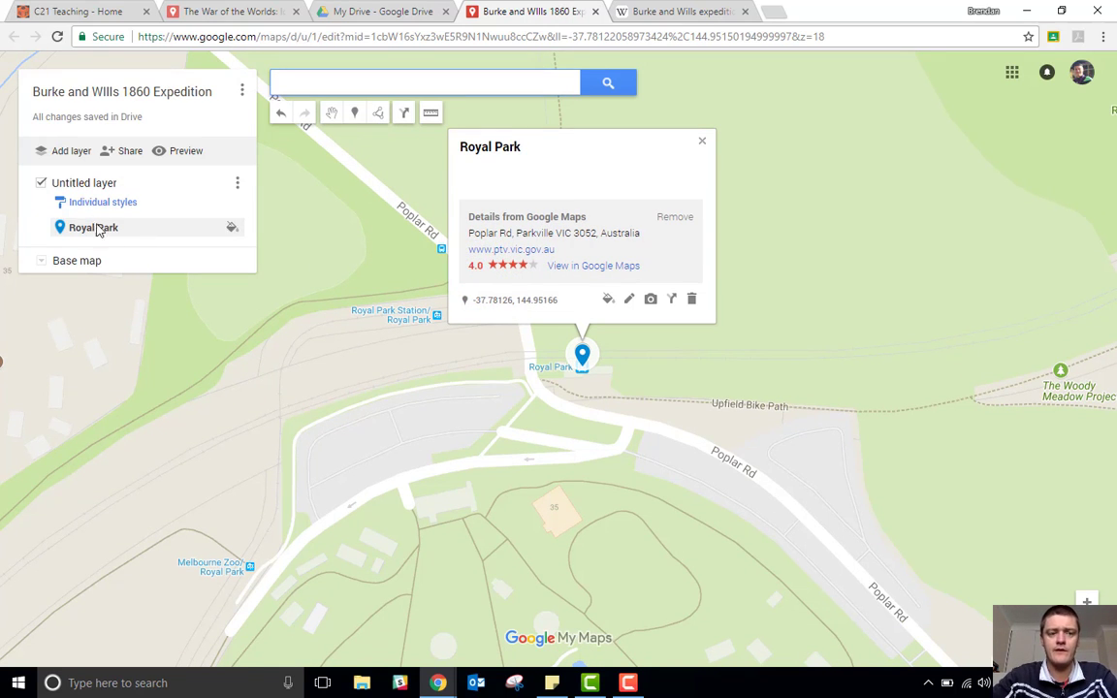
click(606, 301)
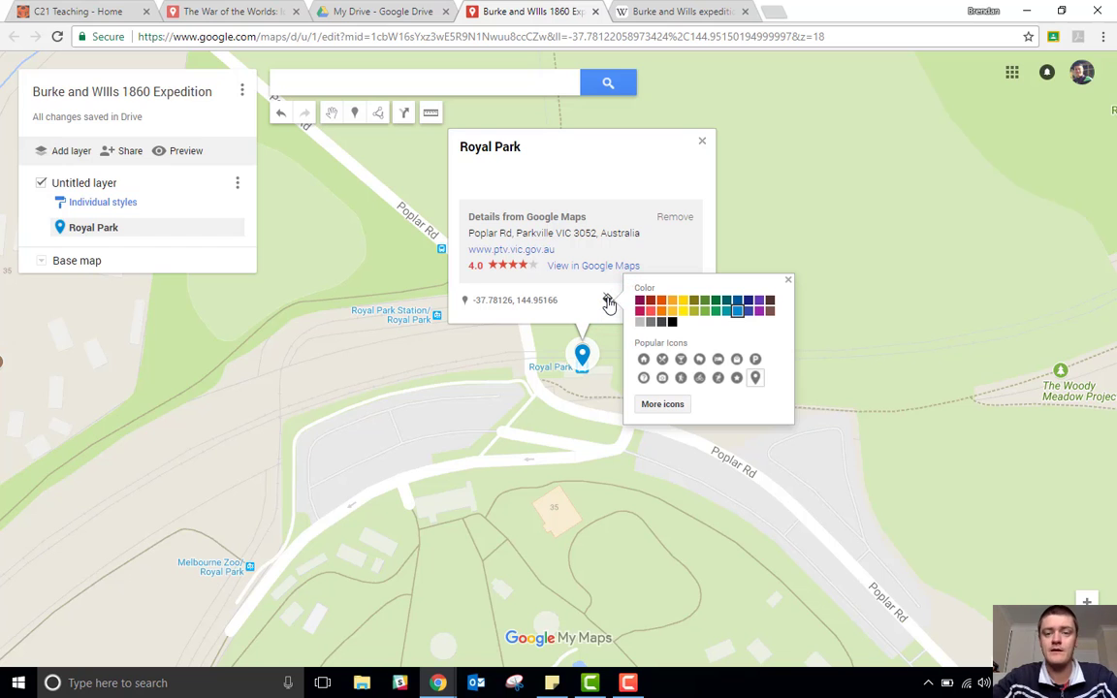
click(594, 300)
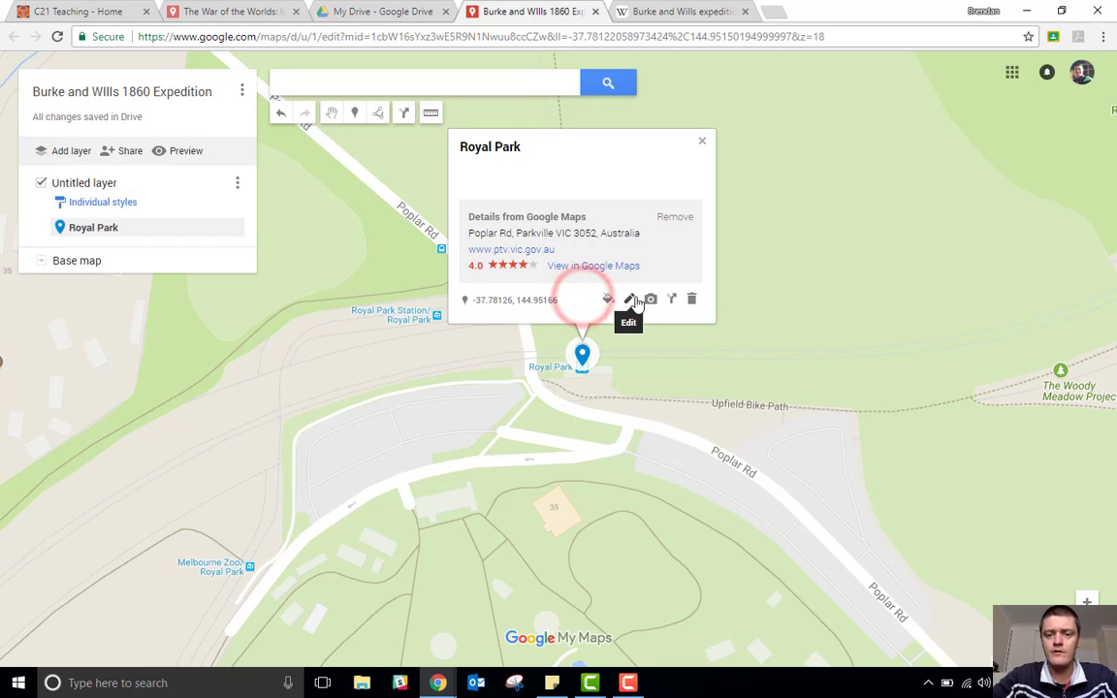
- Describe the Royal Park pin as where Burke and Wills' 1860 Expedition started from
click(630, 301)
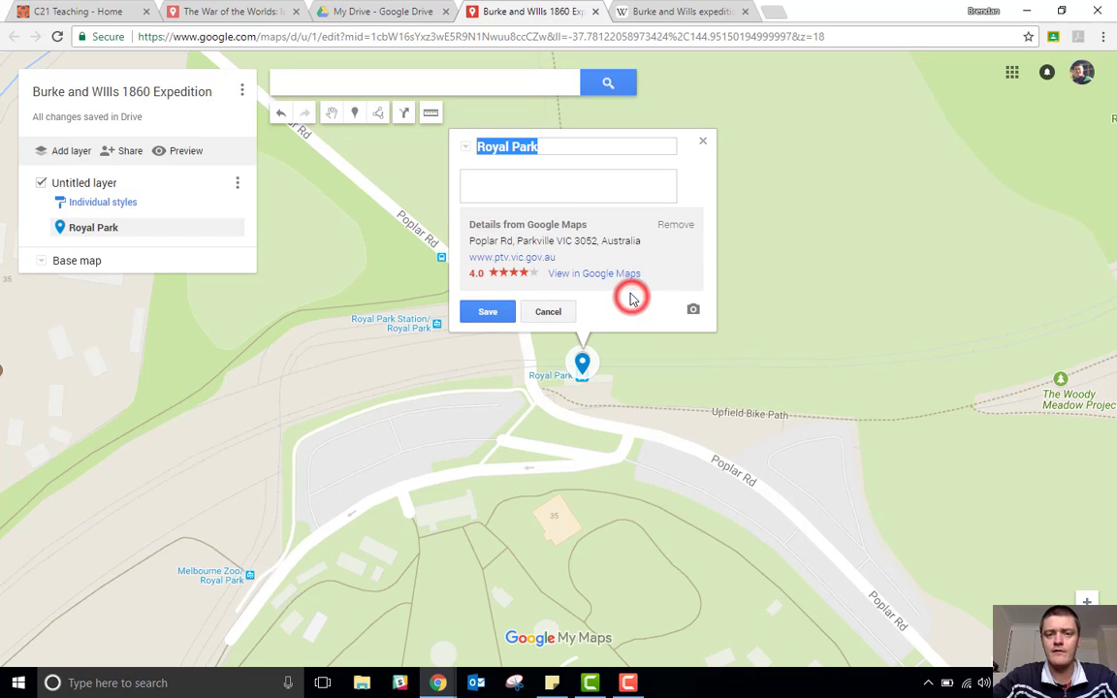
click(538, 186)
click(538, 187)
text(This is the location where Burke and Wills)
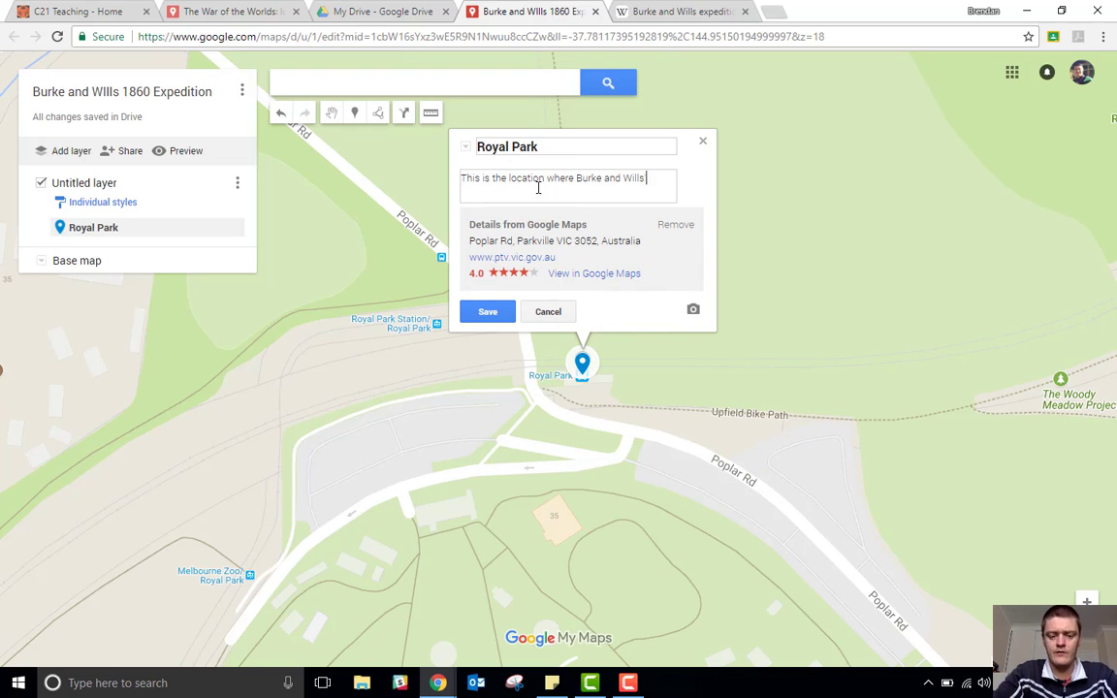
text(' 1860 Expedition started from.)
click(498, 308)
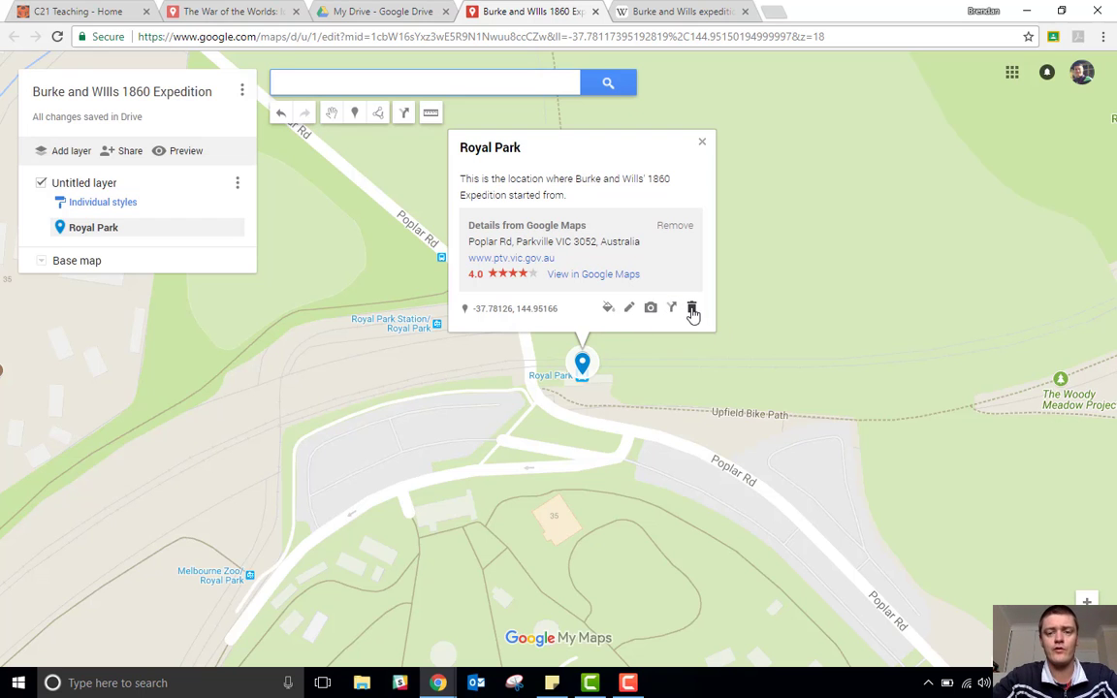
click(702, 142)
- Add Essendon to the map, described as where the expedition reached at the end of the first day
click(432, 83)
text(Essendon)
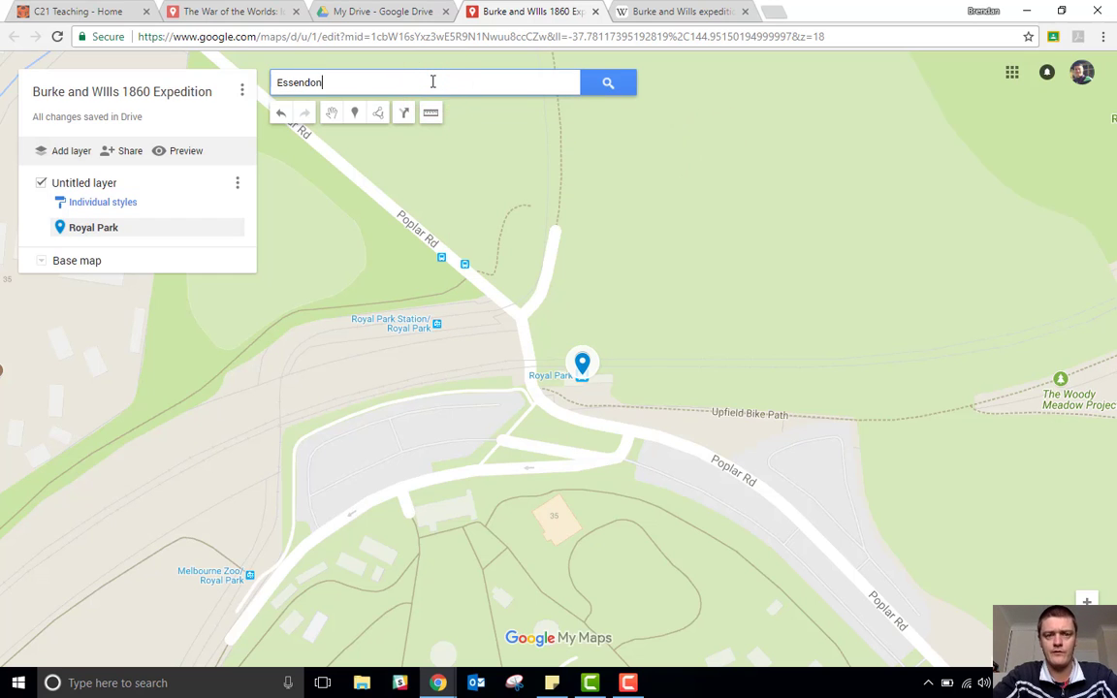
click(404, 106)
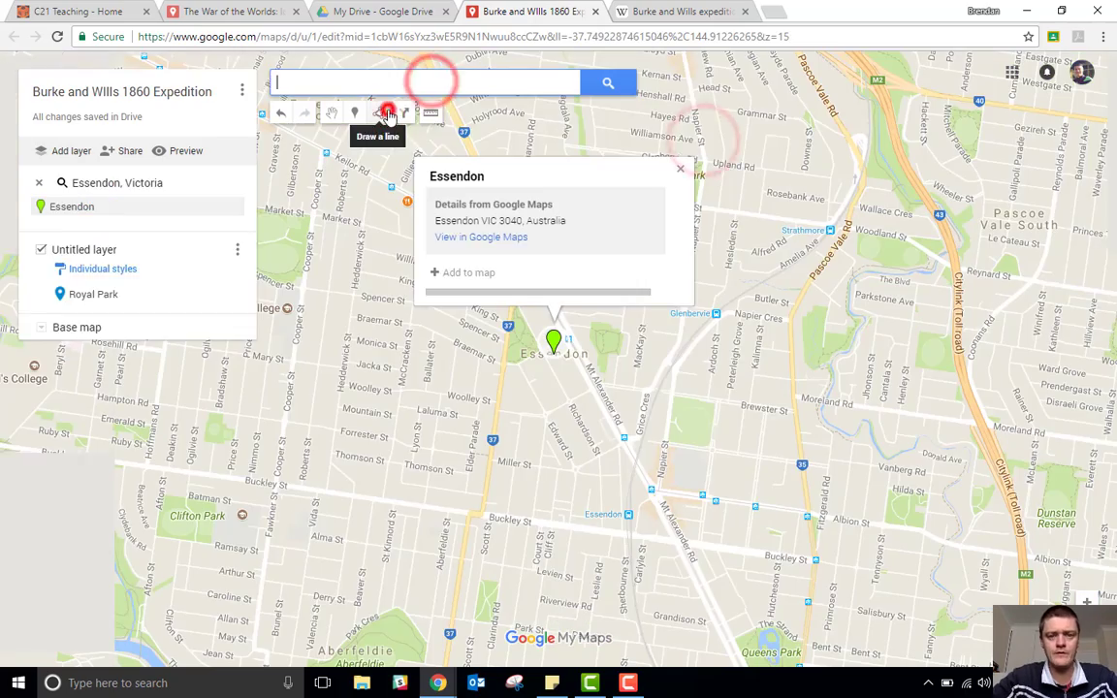
click(454, 271)
click(601, 286)
click(498, 182)
text(This is where the expedition made it to at the e)
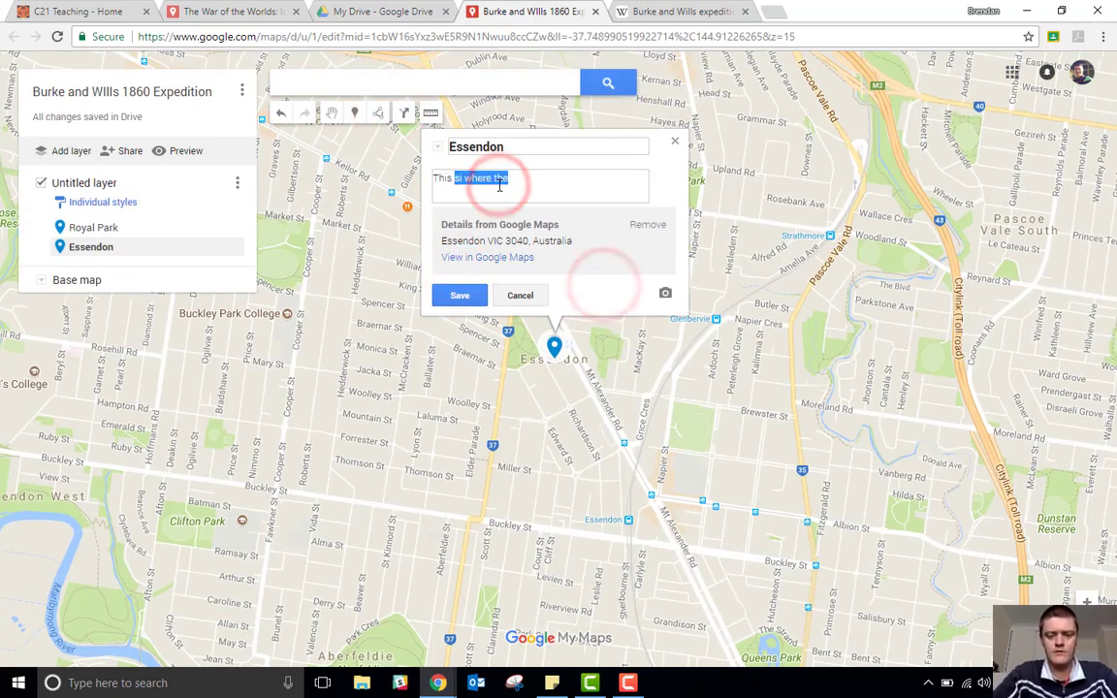
text(nd of the first day.)
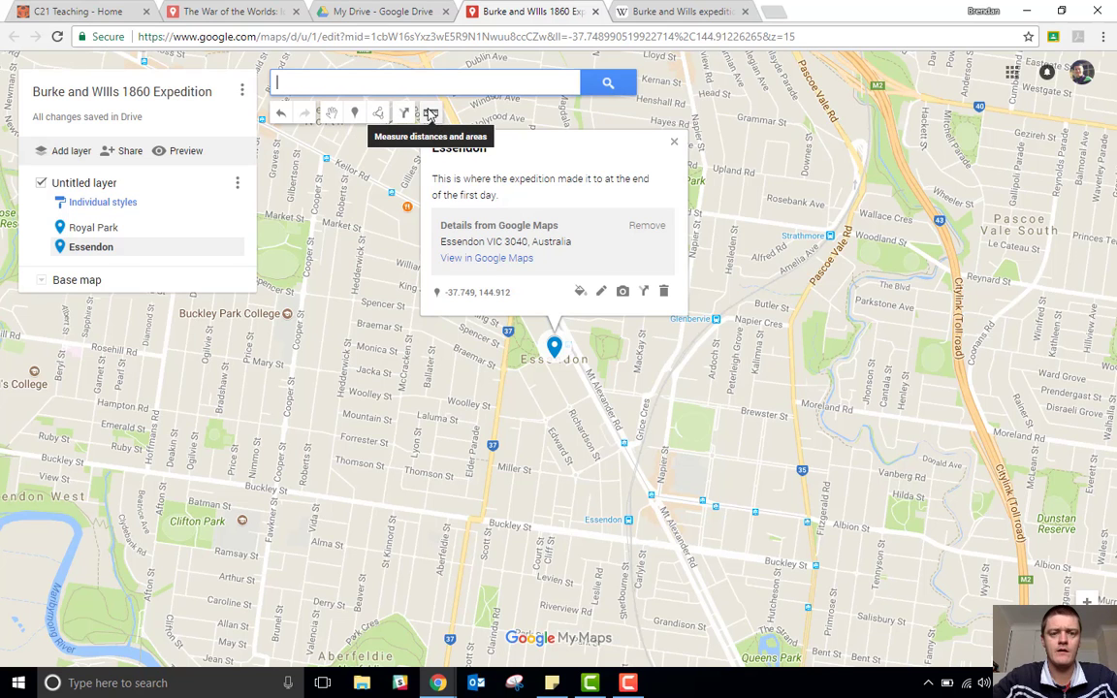
click(379, 114)
- Draw a line from Royal Park to the Essendon pin and name it 'Day 1'
click(430, 140)
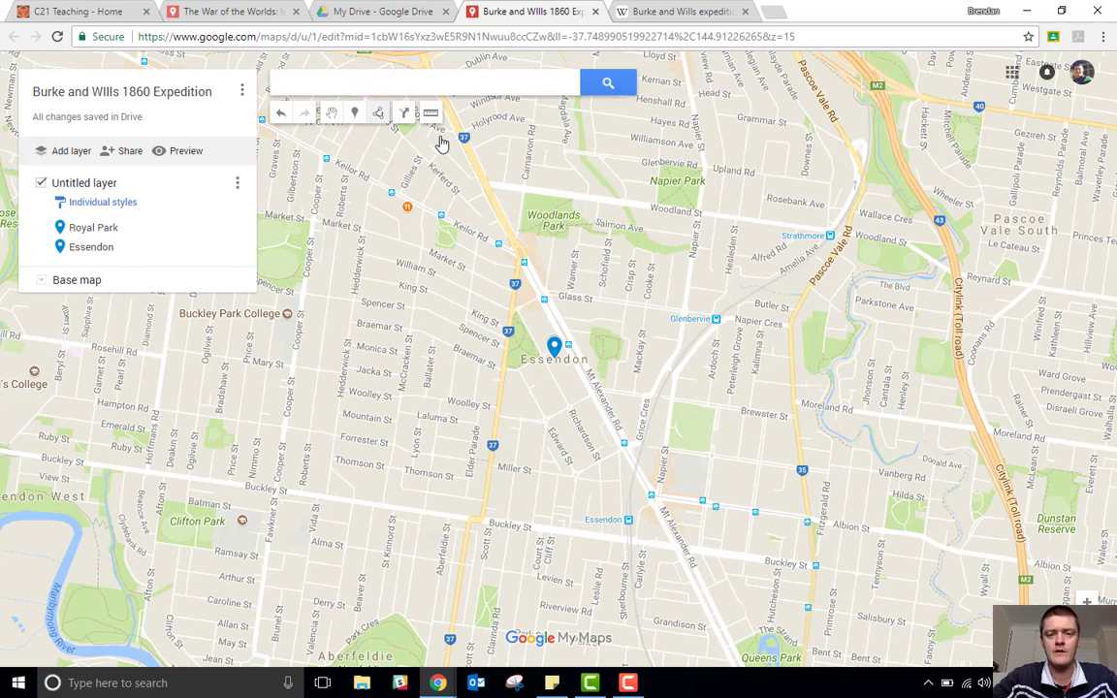
scroll(561, 70, down, 1)
click(916, 582)
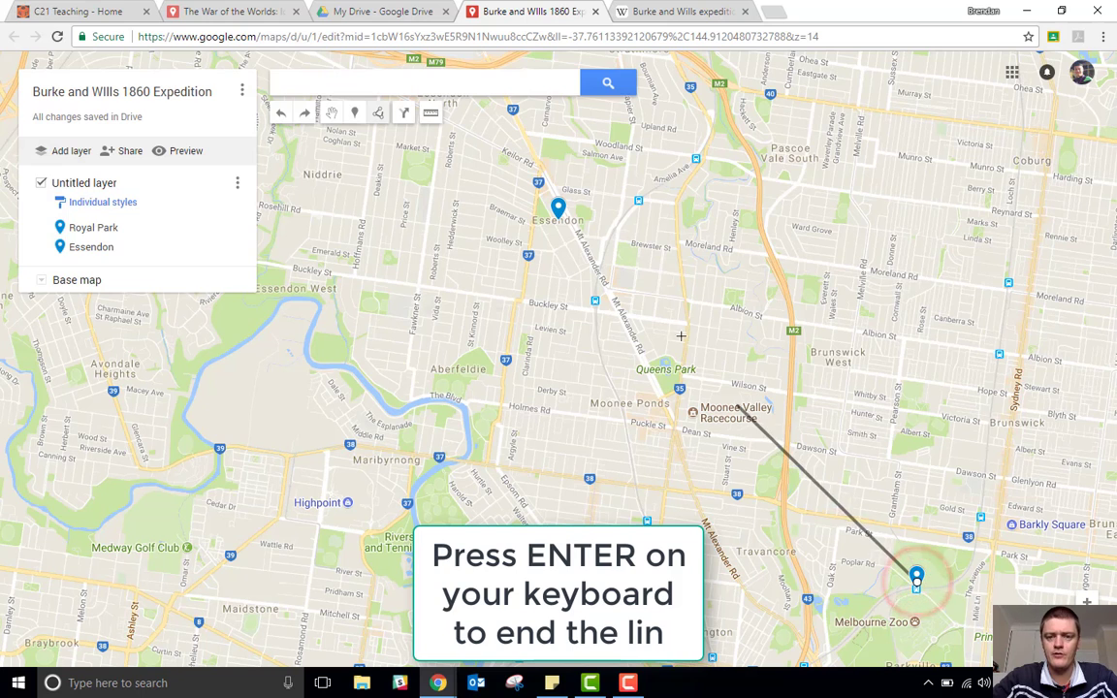
click(559, 209)
key(Return)
text(Day 1)
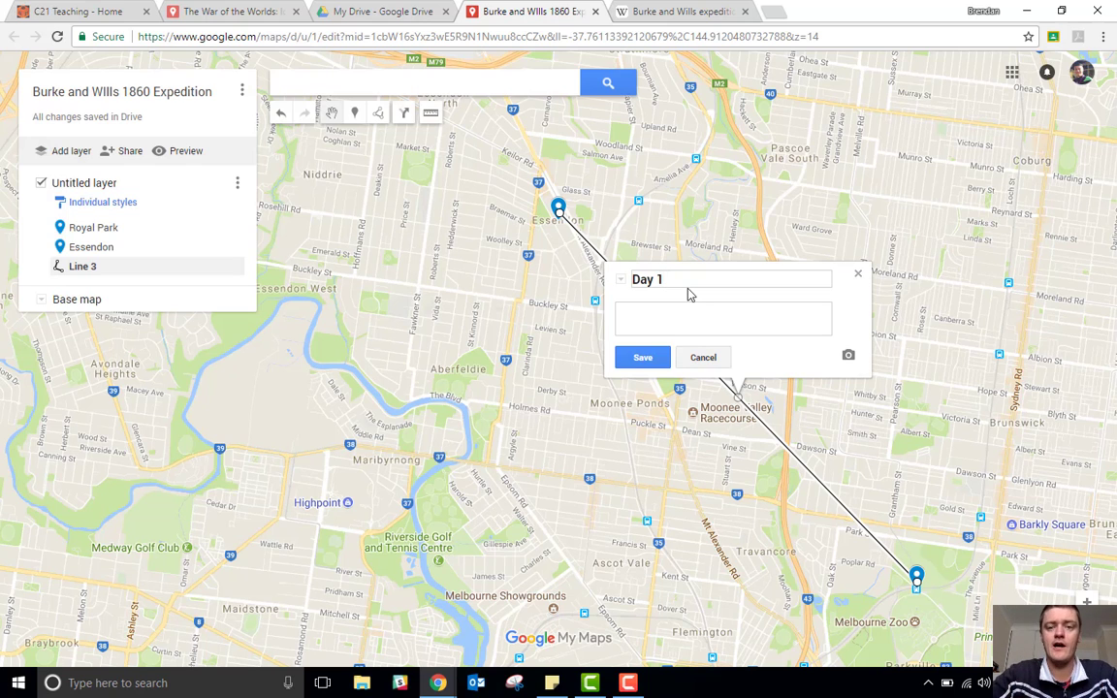
click(643, 357)
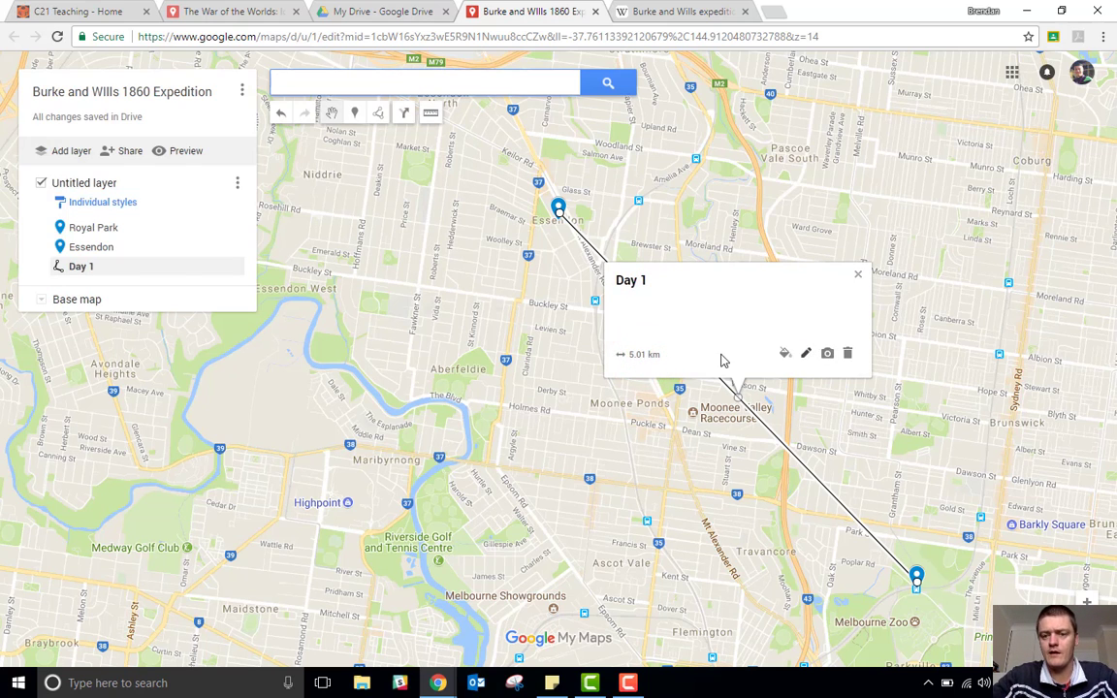
click(858, 279)
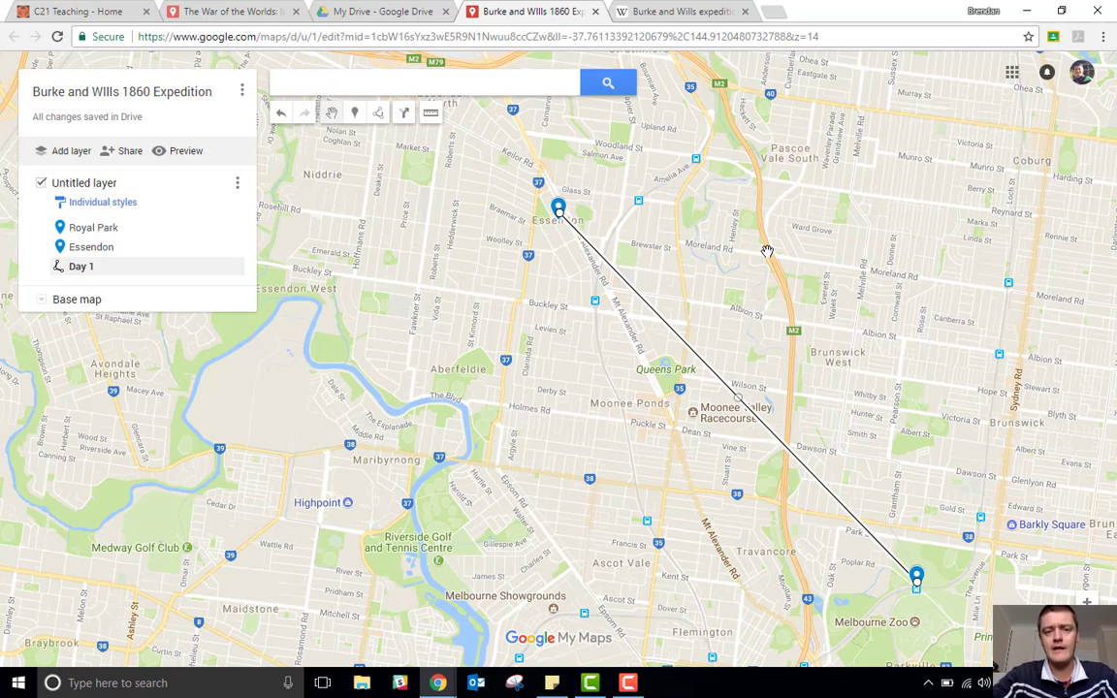
- Add a second layer and rename the first layer 'Locations'
click(238, 183)
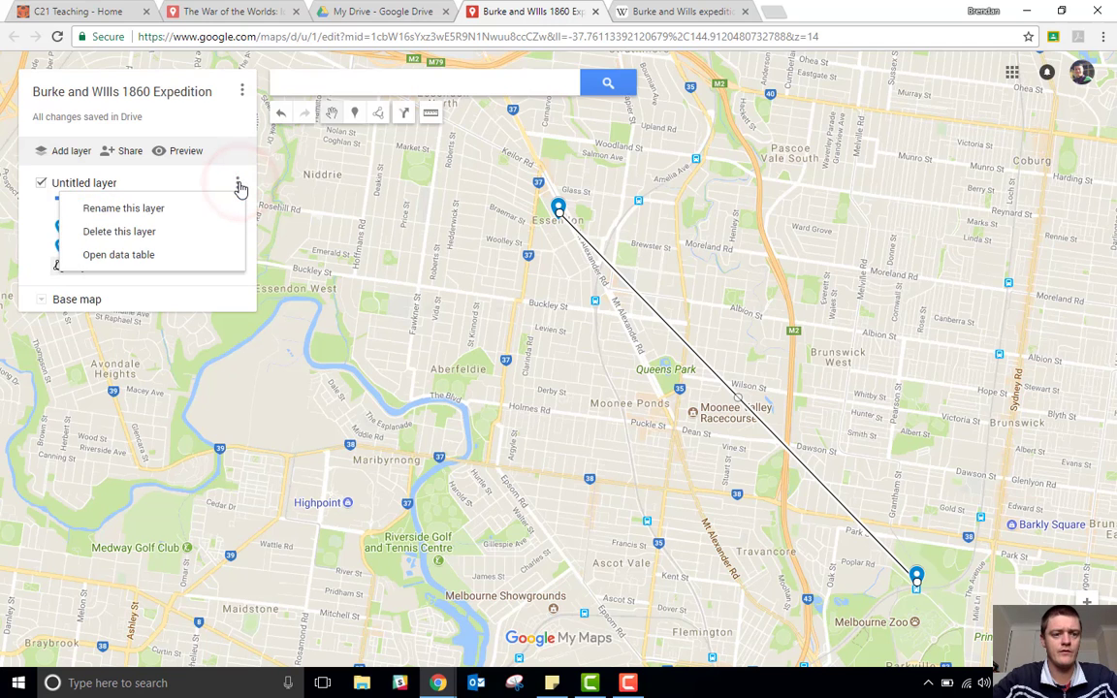
click(239, 184)
click(74, 153)
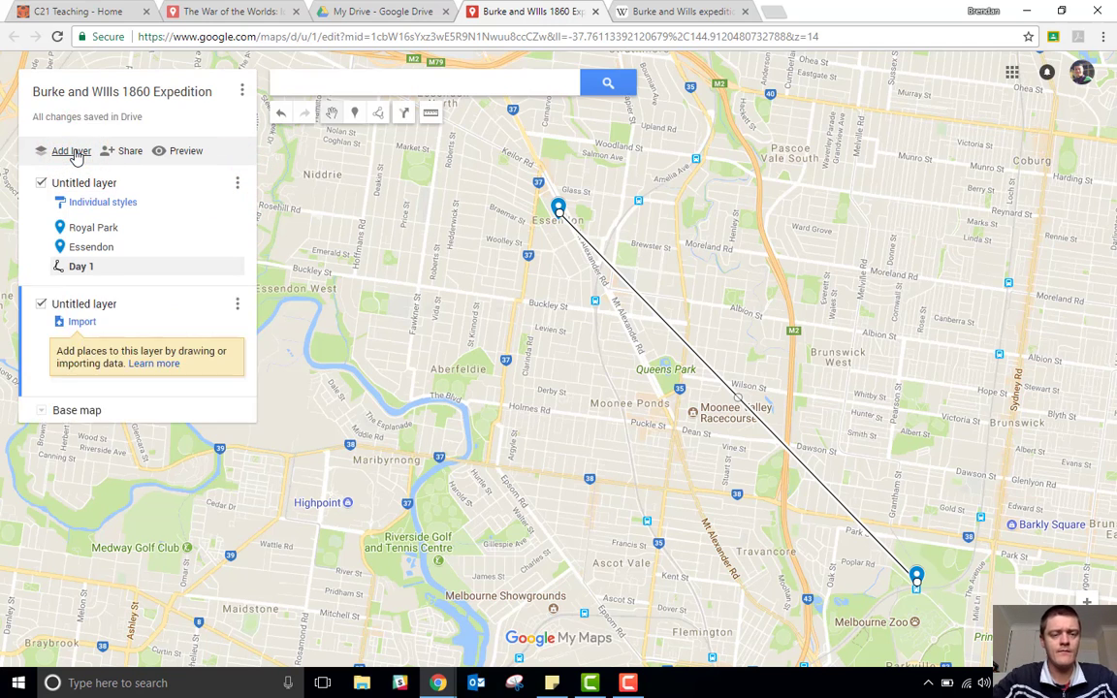
click(86, 183)
click(237, 182)
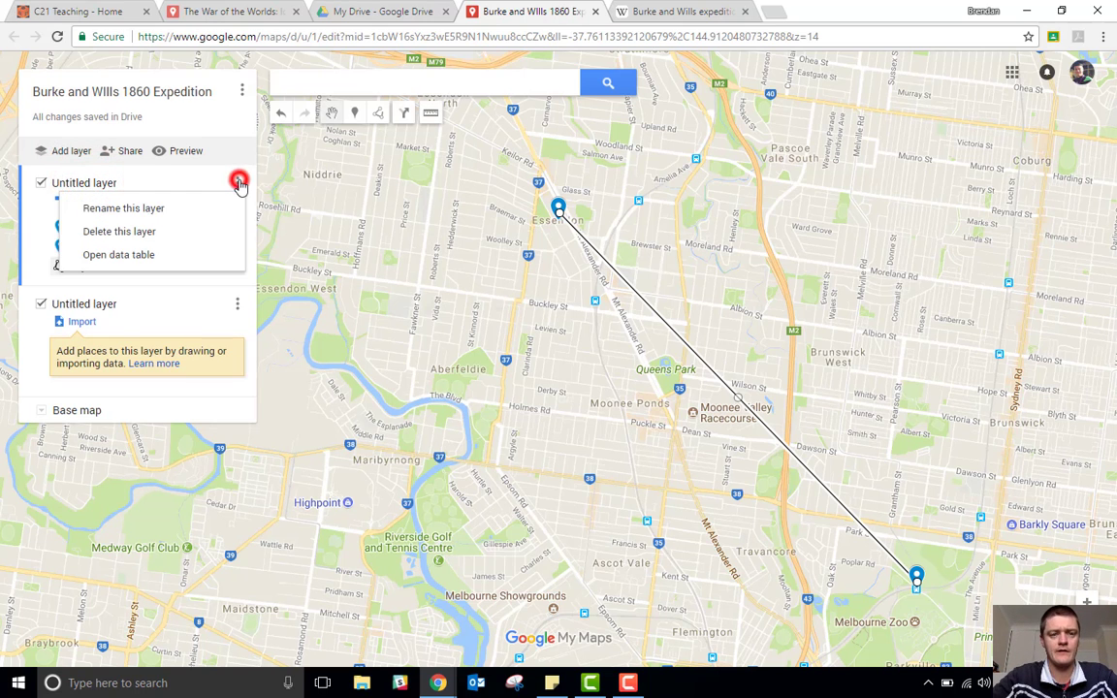
click(162, 209)
text(Locations)
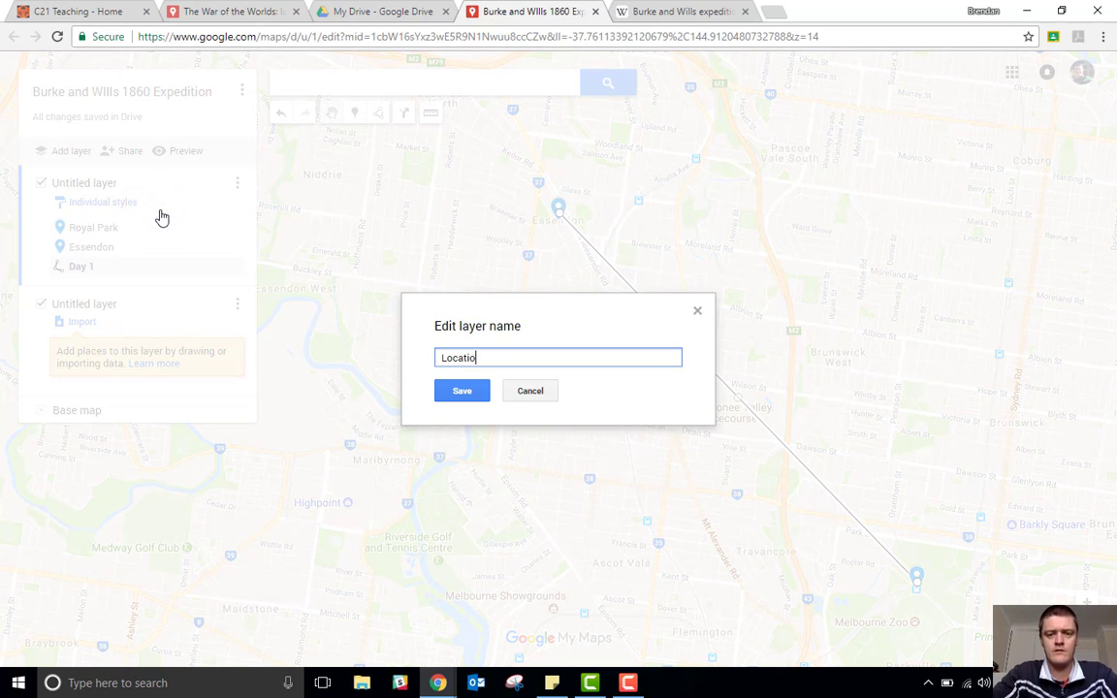
click(462, 391)
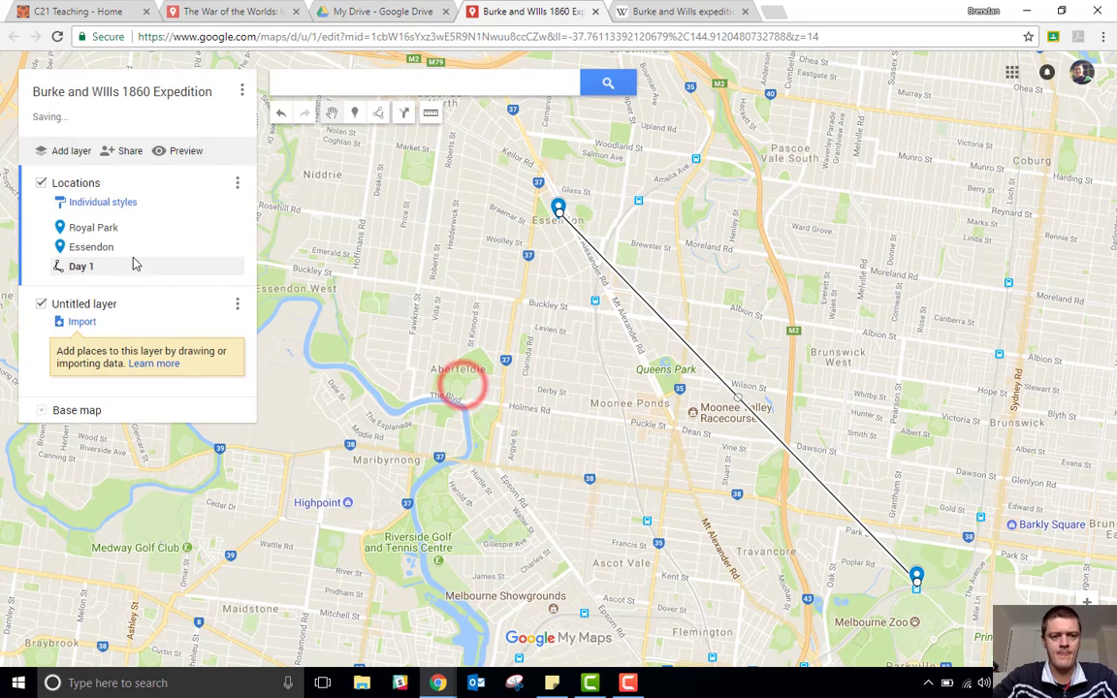
- Move the Day 1 line into the second layer, rename it 'Travel route', and hide it
drag(77, 264, 82, 346)
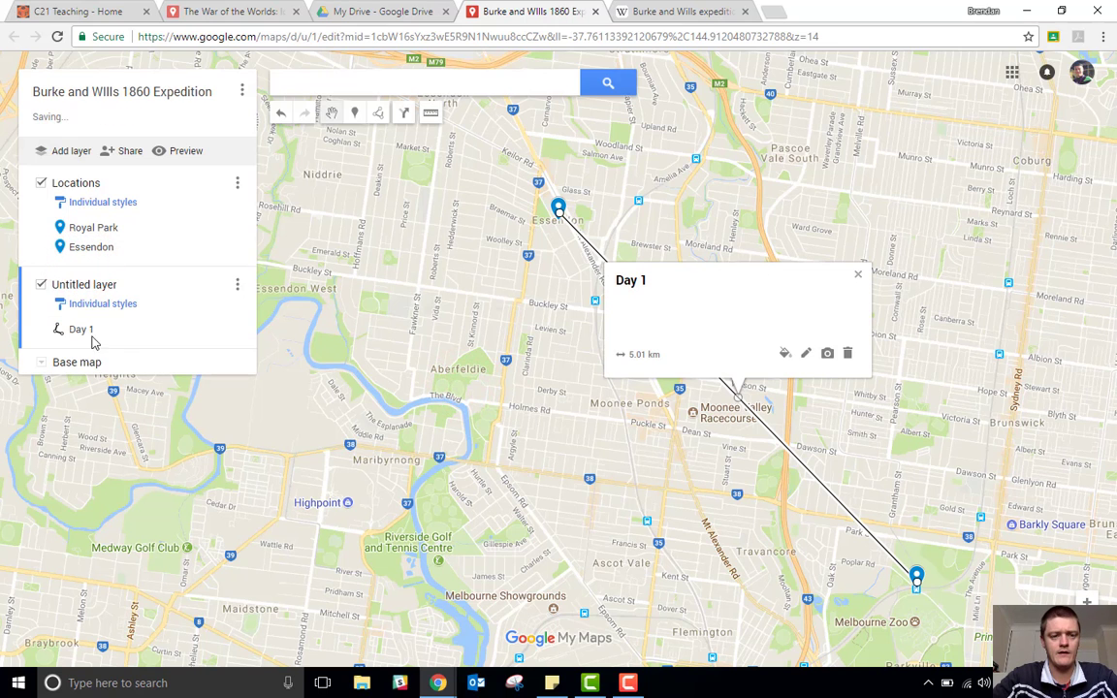
click(237, 286)
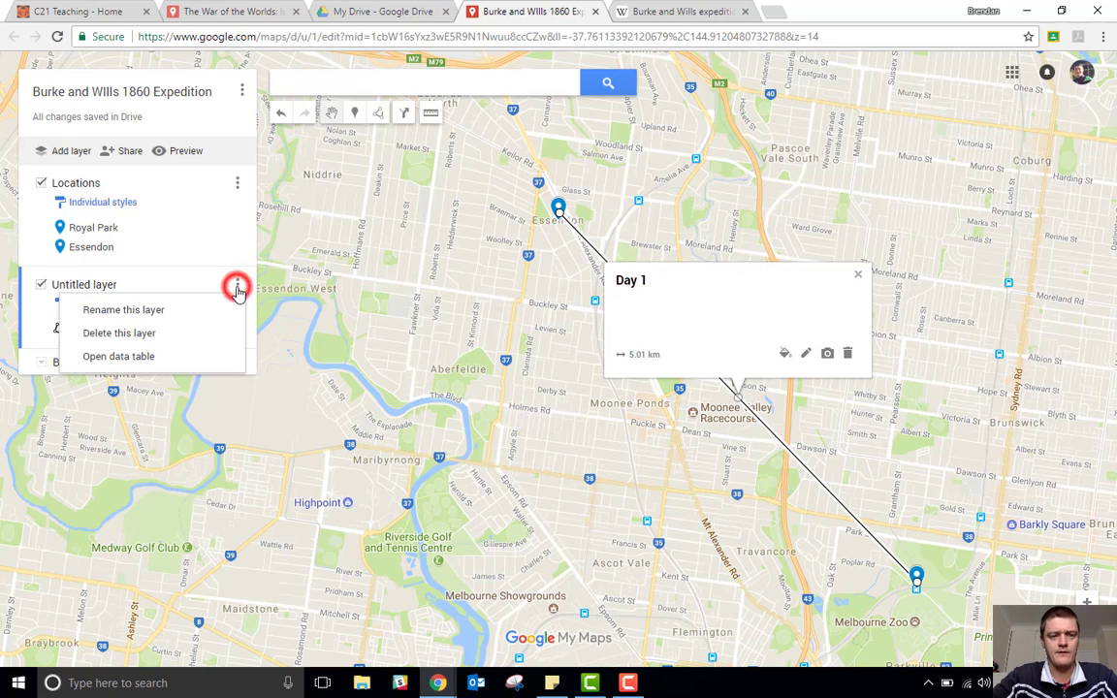
click(143, 311)
text(Travel)
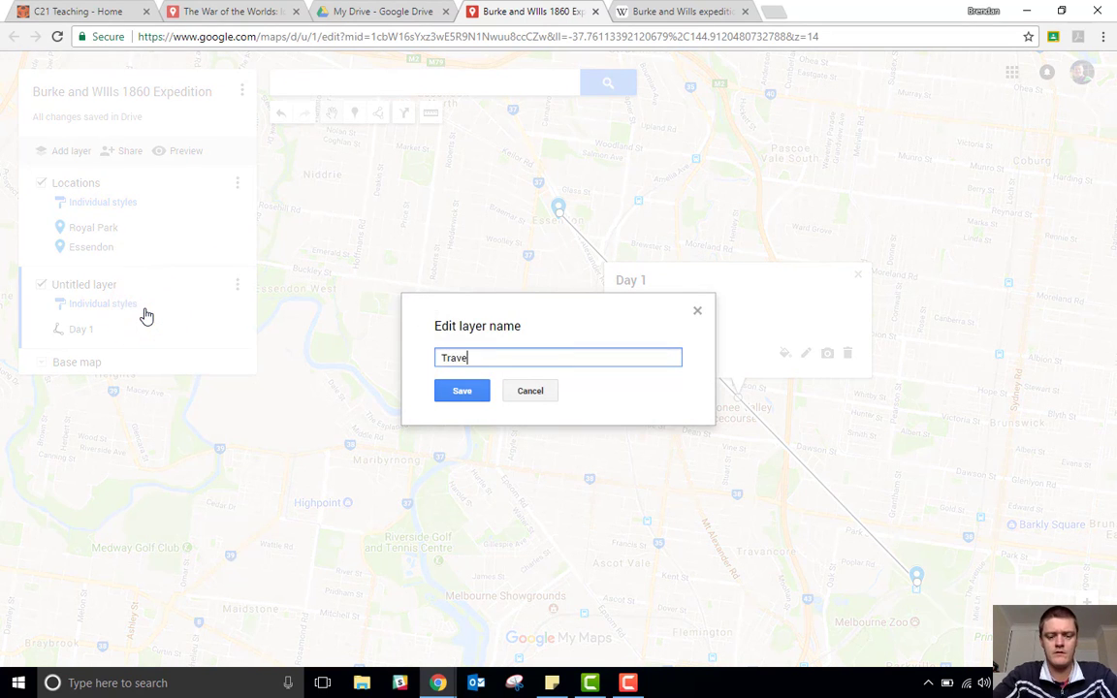
text( route)
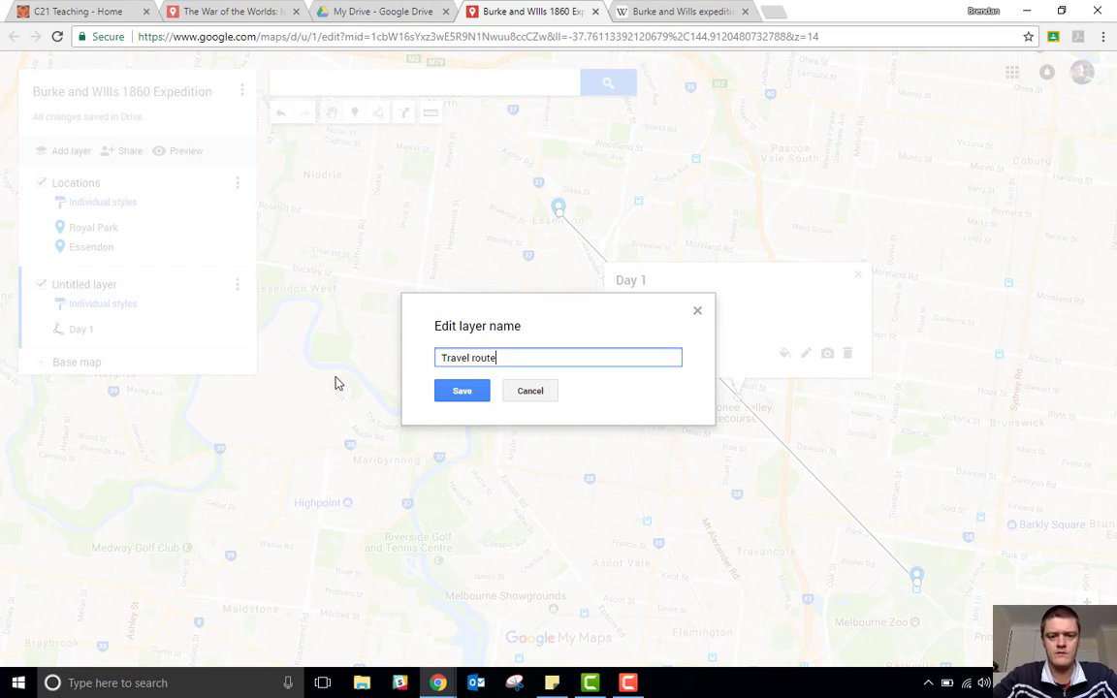
click(463, 390)
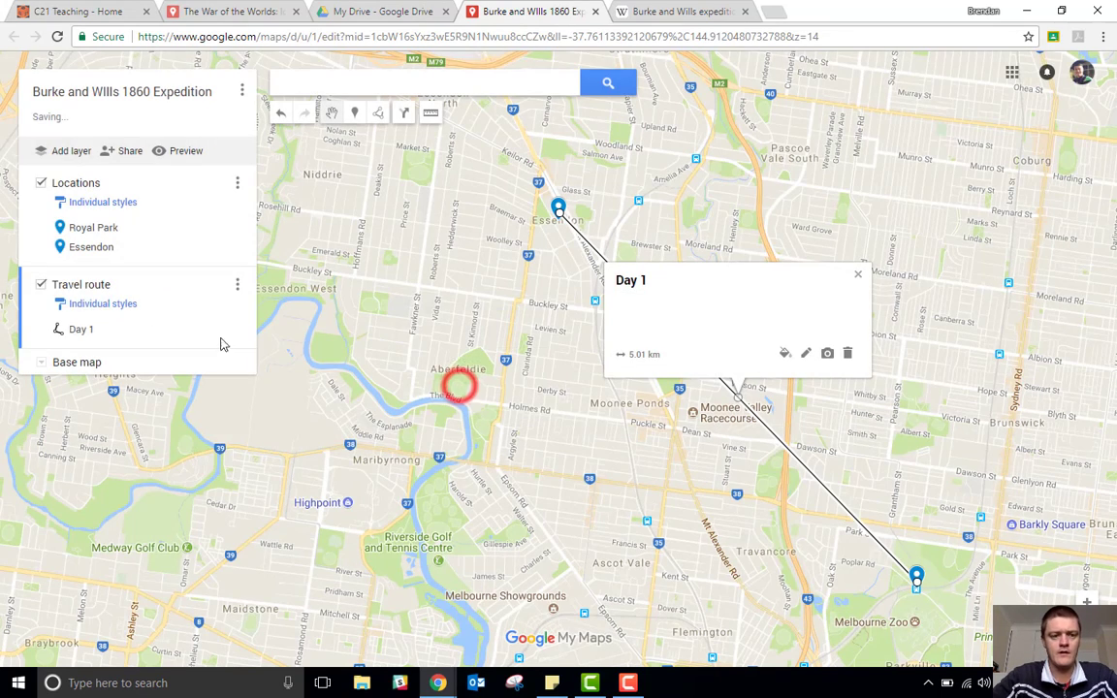
click(41, 284)
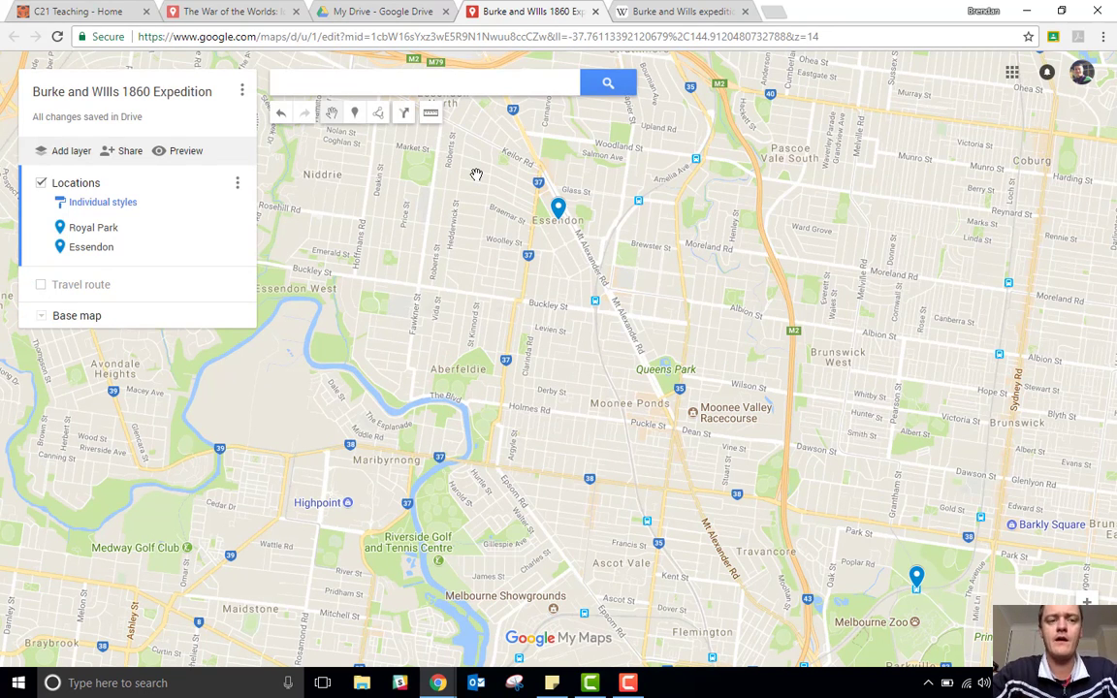
- Show the Travel route layer again and switch to the map's view-only preview
click(41, 285)
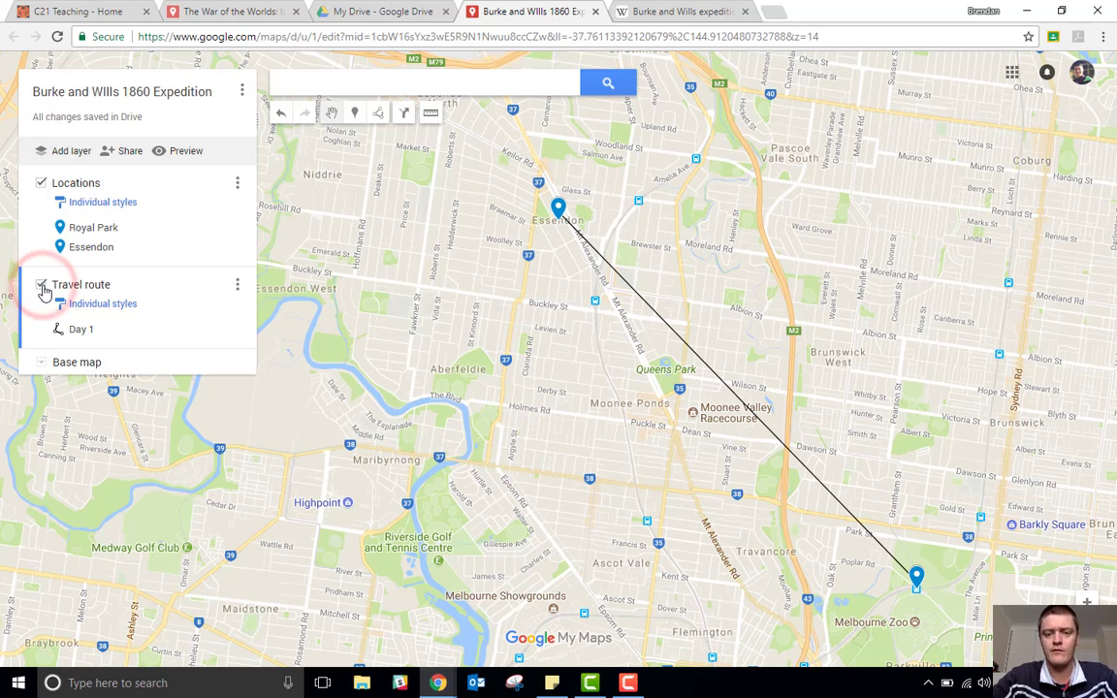
mouse_move(628, 687)
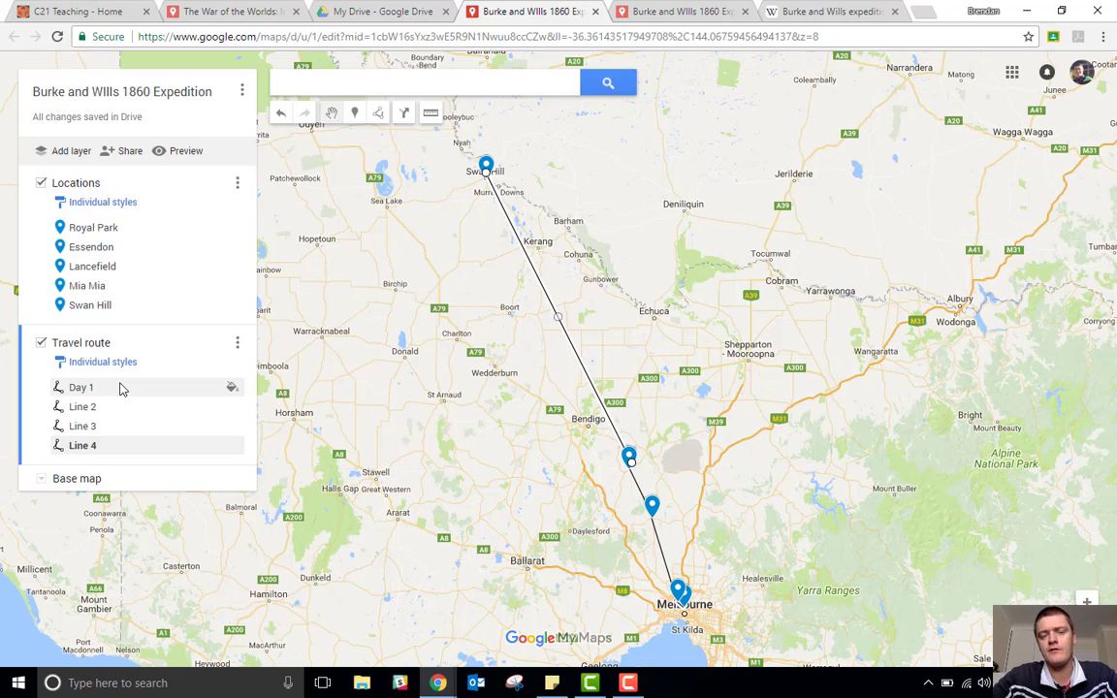
click(681, 11)
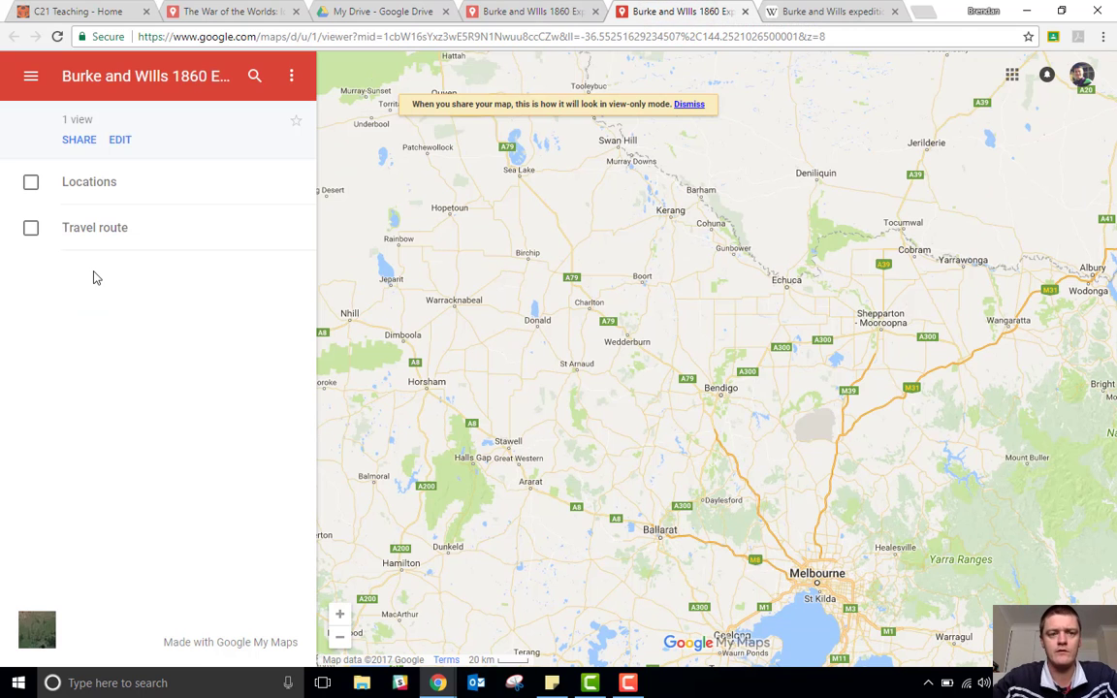
- In the preview, turn on the Locations and Travel route layers, toggling Travel route off and back on
click(30, 182)
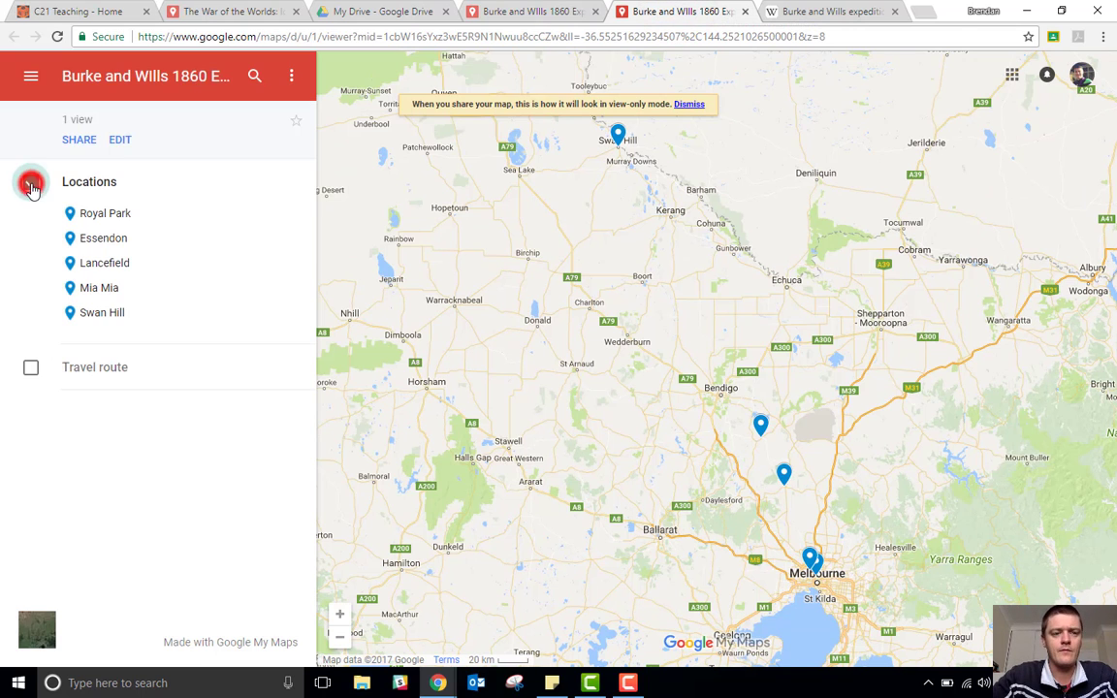
click(31, 369)
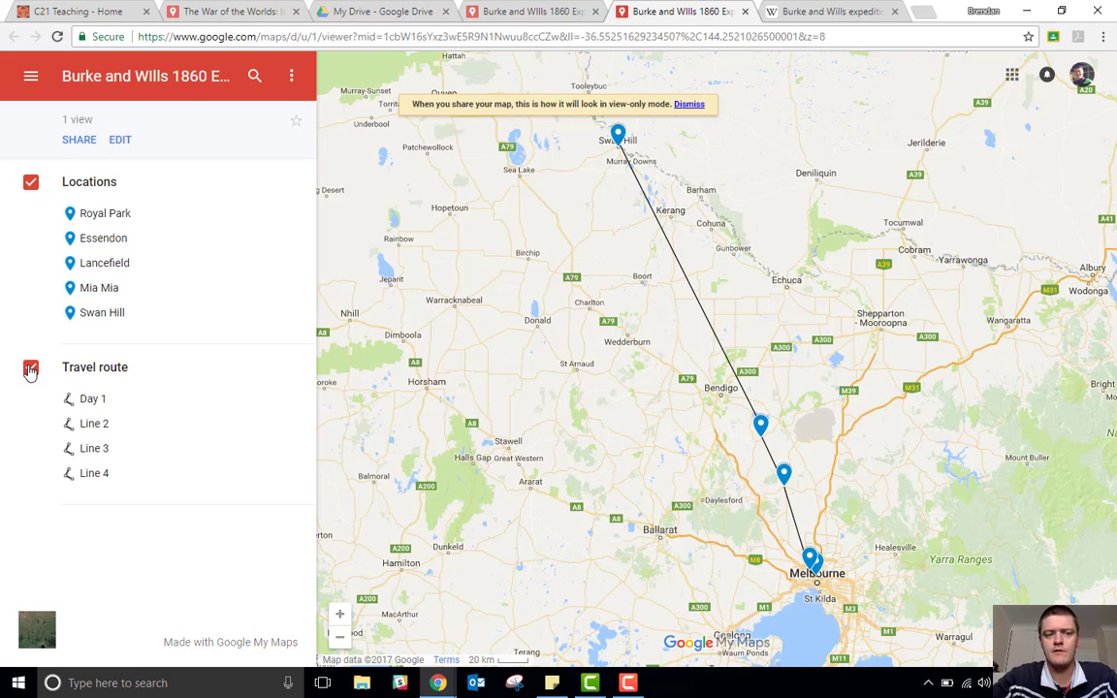
click(30, 369)
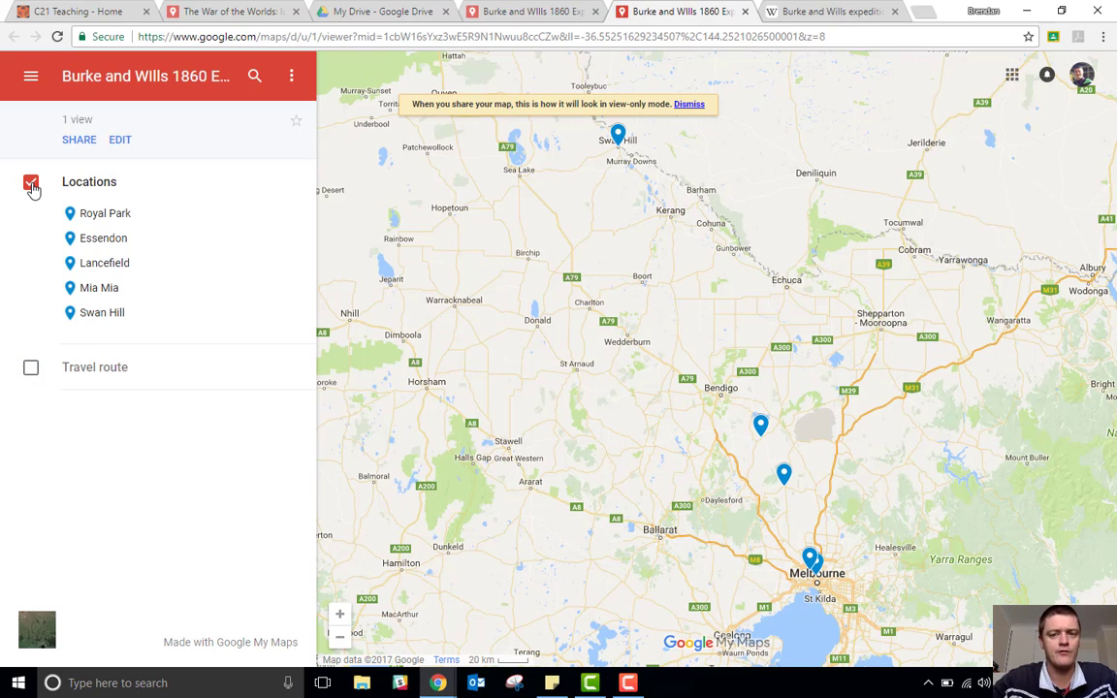
click(31, 370)
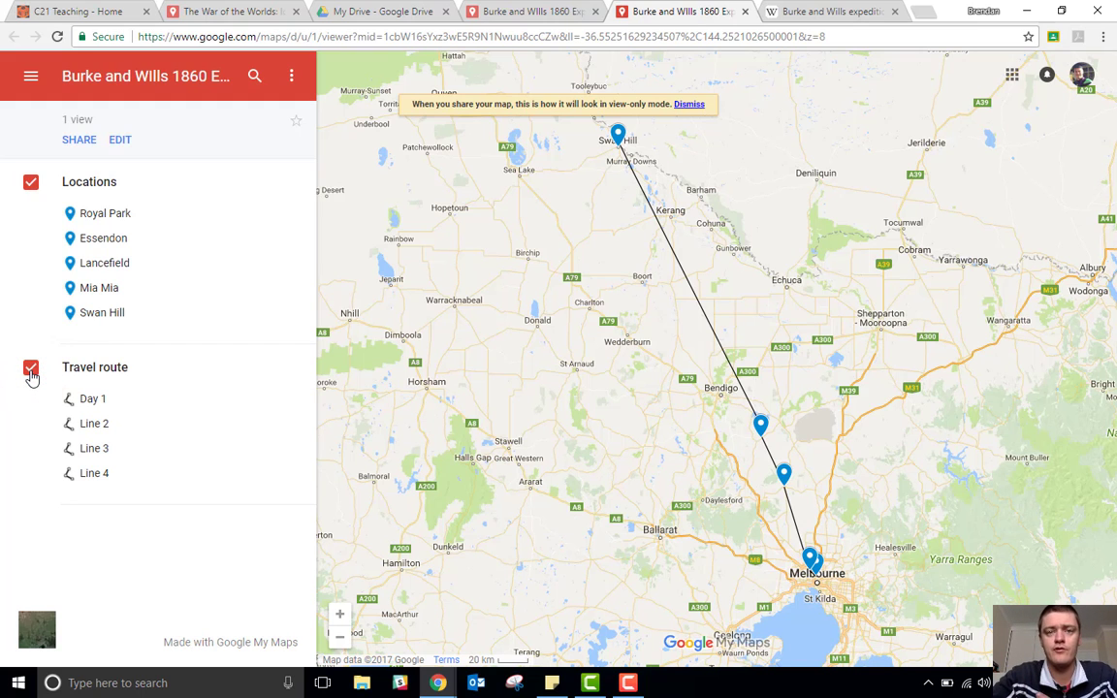